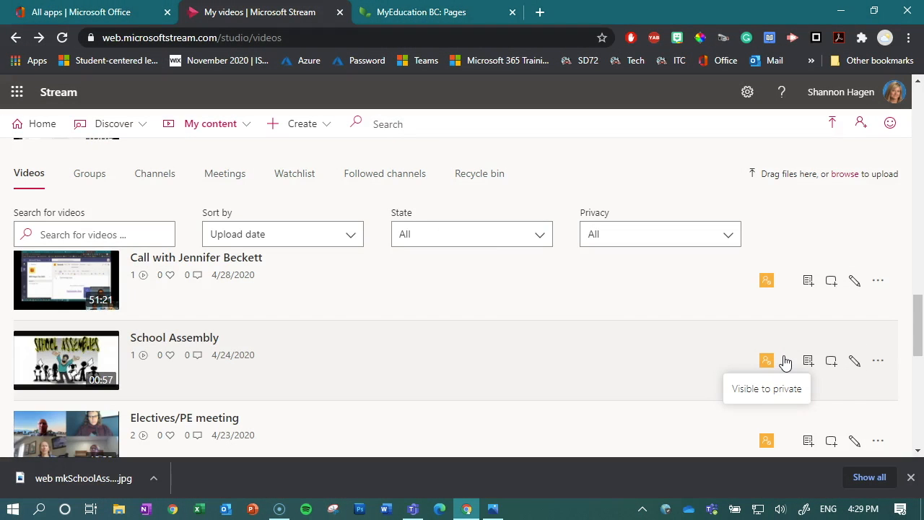
Open the School Assembly video's details for editing and review its name, description, language and thumbnail settings
click(855, 362)
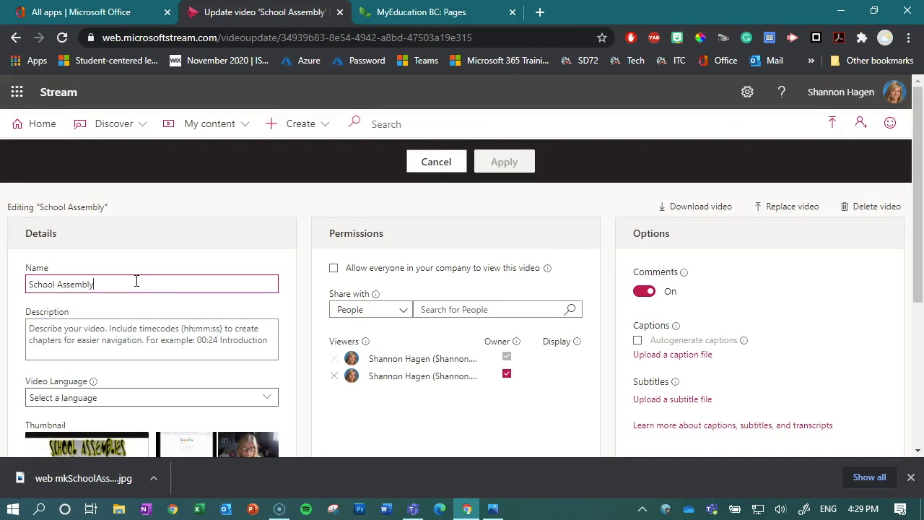
scroll(242, 314, down, 1)
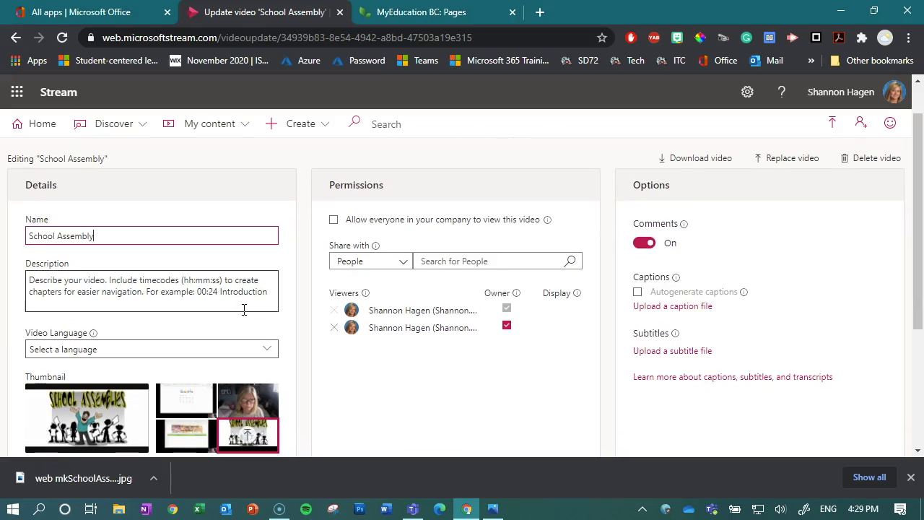
scroll(244, 309, down, 1)
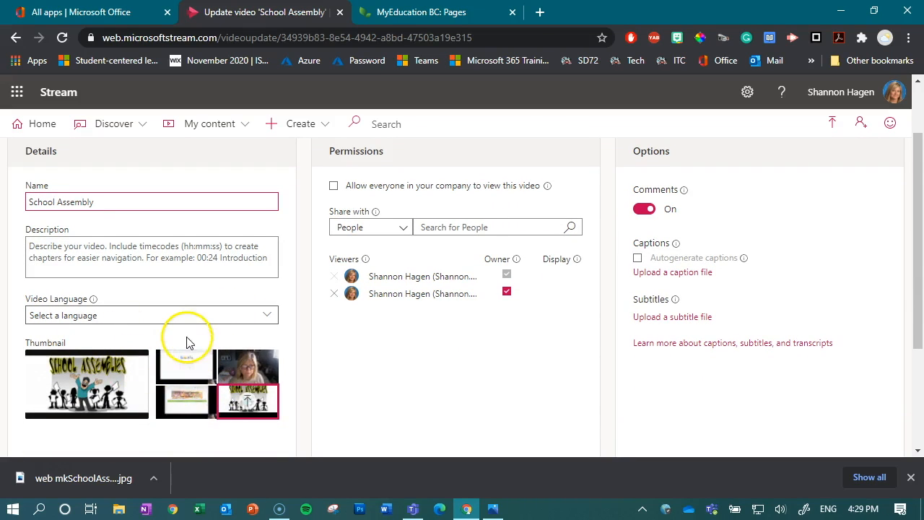
scroll(491, 365, up, 2)
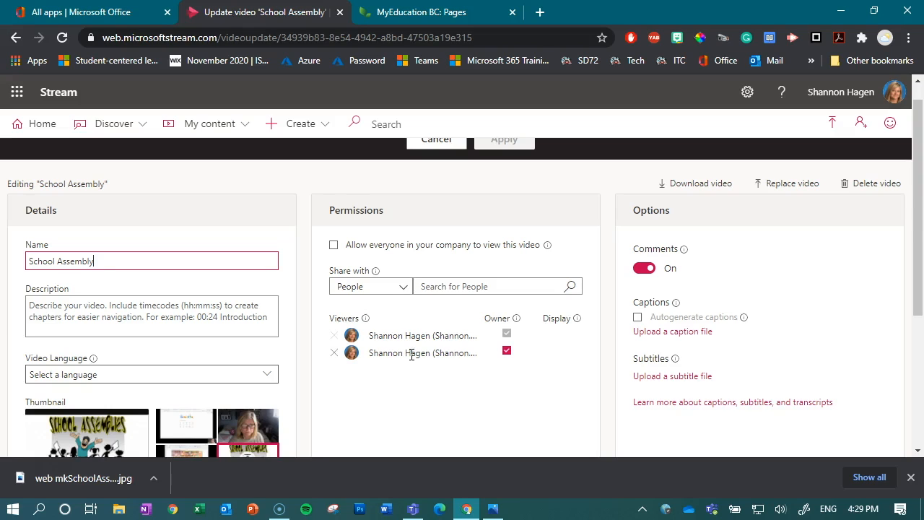
Find the SD72 Timberline Staff group under My groups, share the video with it as an owner, and apply the changes
click(403, 288)
scroll(405, 289, up, 1)
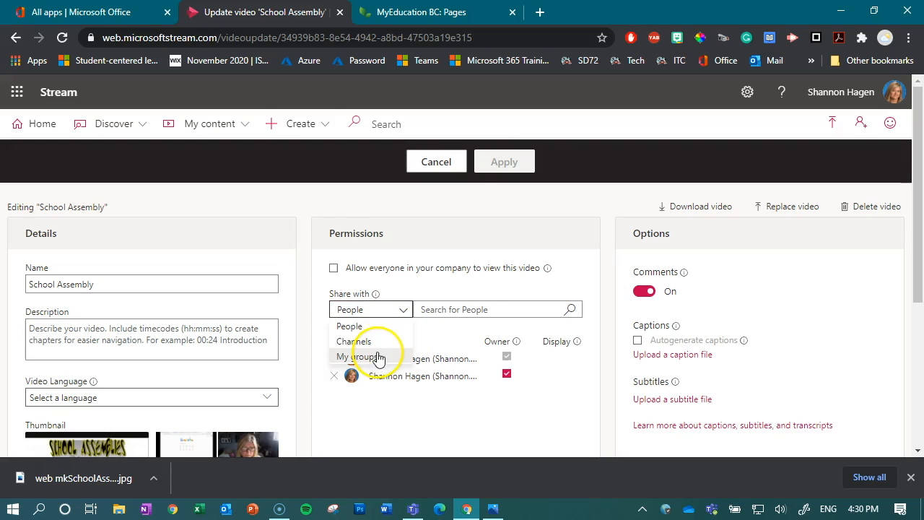
click(377, 358)
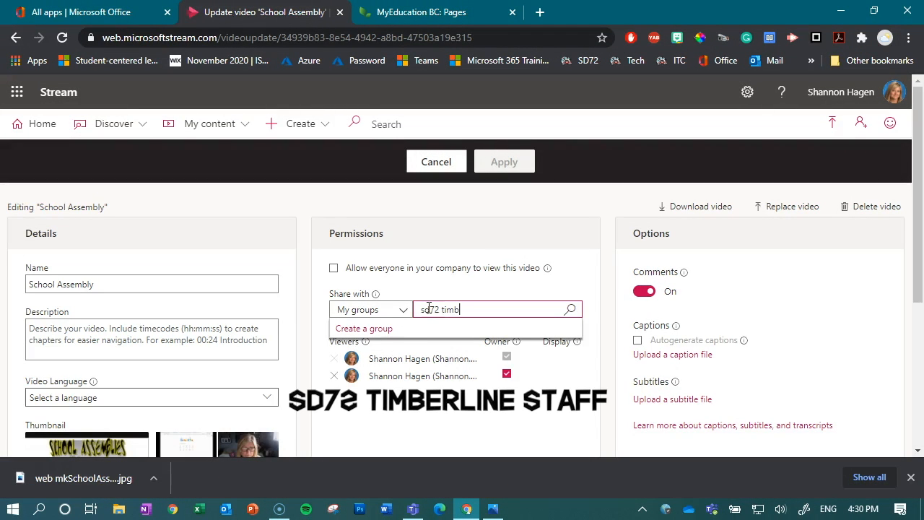
click(513, 310)
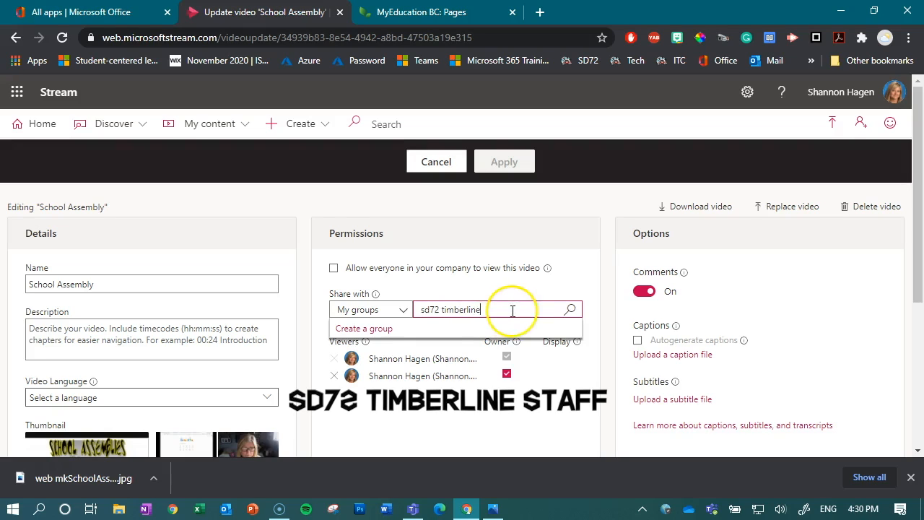
click(572, 310)
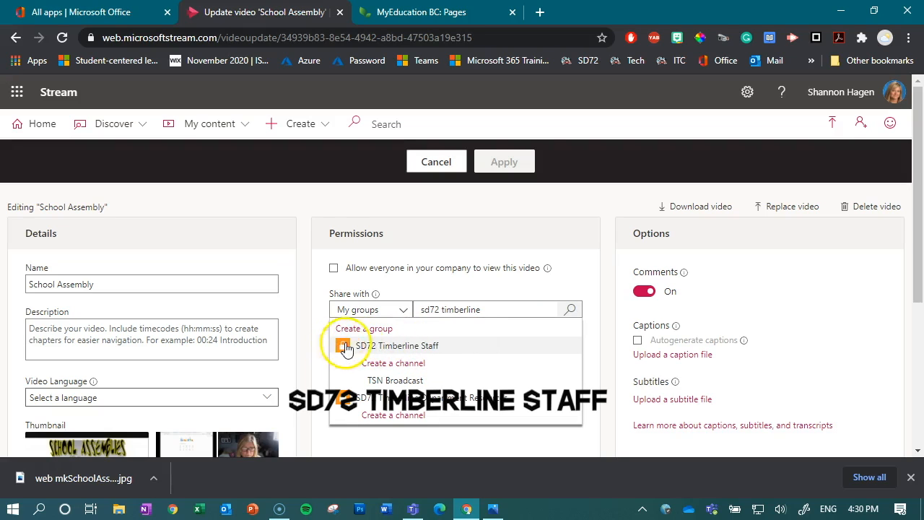
click(453, 347)
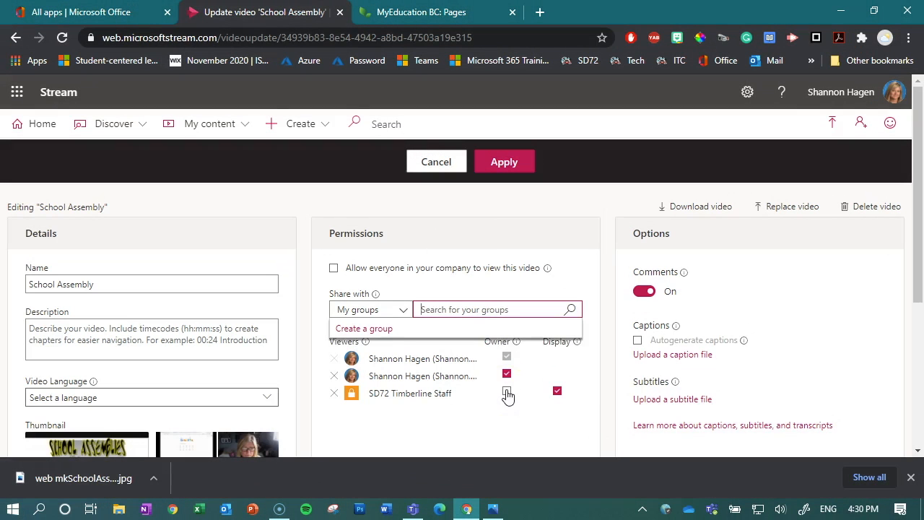
click(507, 394)
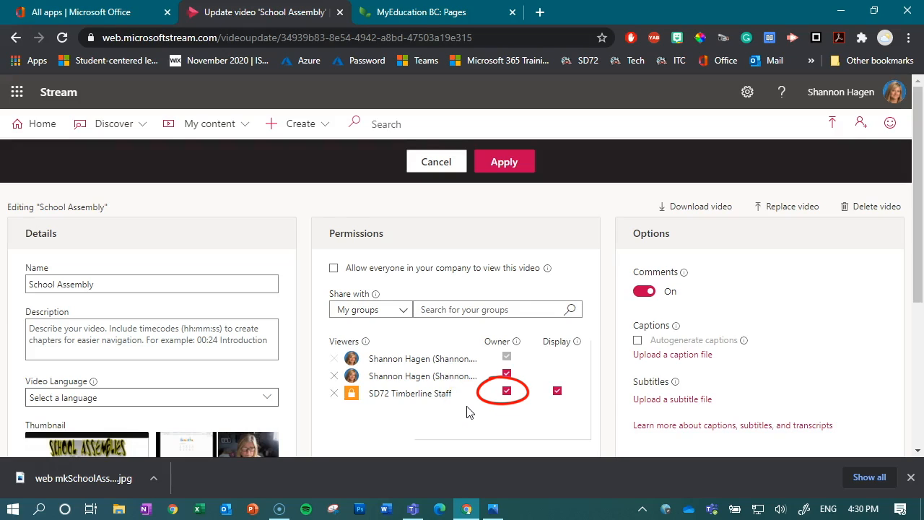
click(506, 164)
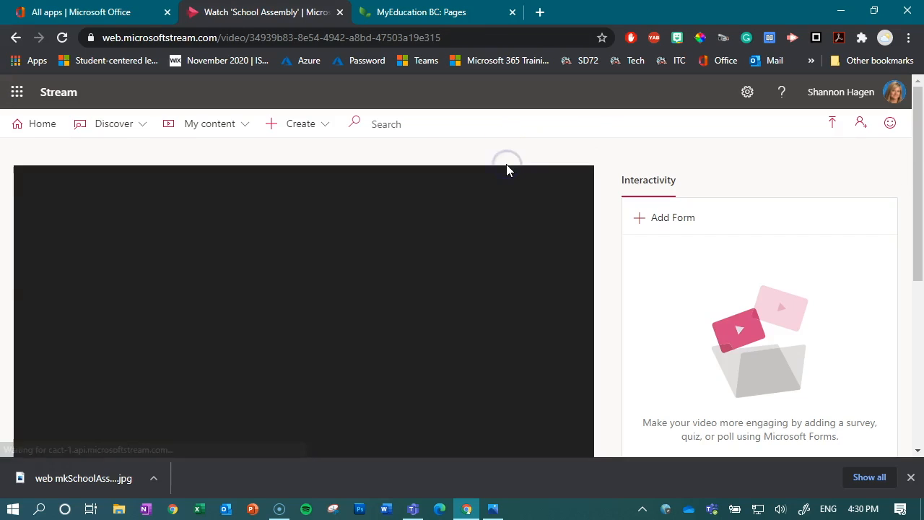
Pause the School Assembly video and copy its direct link from the sharing options
scroll(507, 169, down, 3)
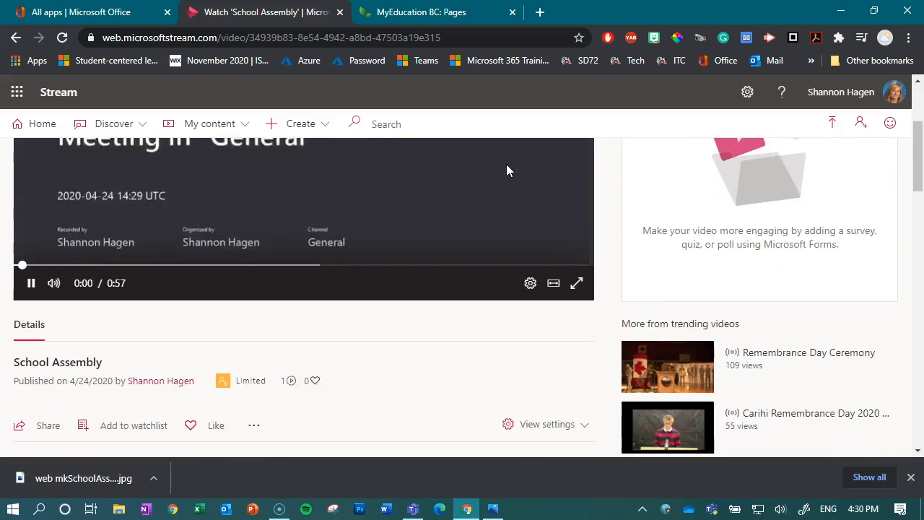
scroll(383, 269, up, 1)
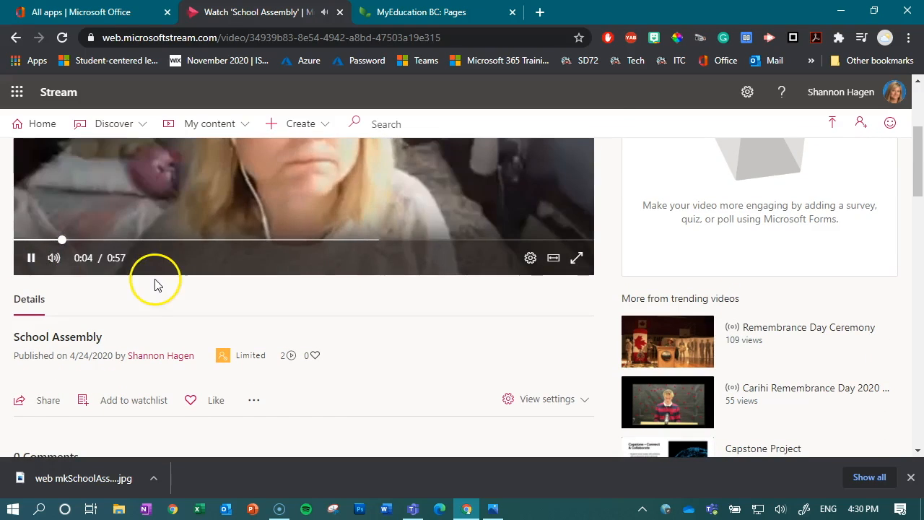
click(32, 258)
scroll(89, 289, down, 1)
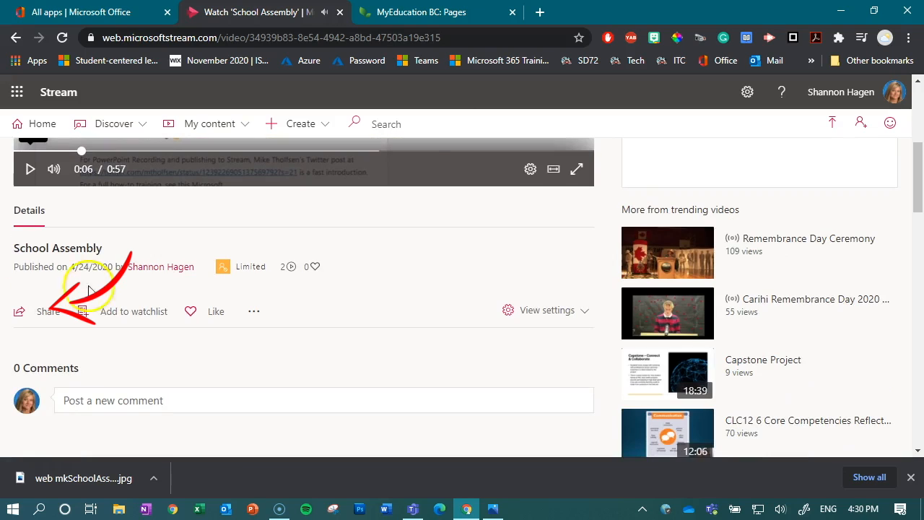
click(55, 318)
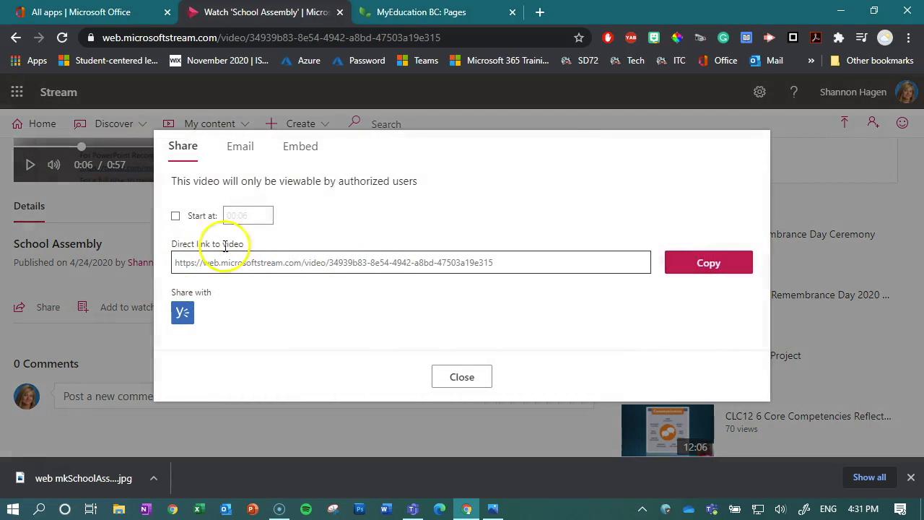
drag(509, 265, 166, 251)
click(707, 264)
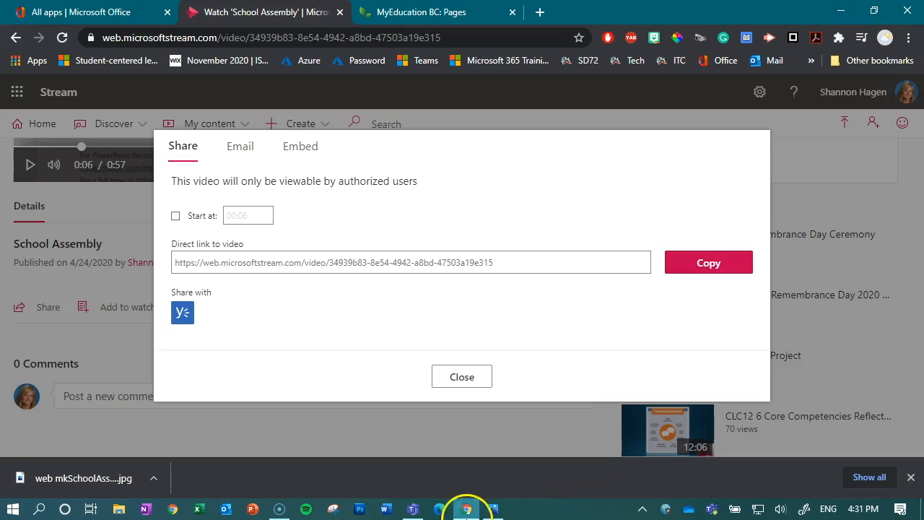
Switch to Microsoft Teams and start adding a Stream tab to the General channel of the SD72 Timberline Staff team
click(412, 509)
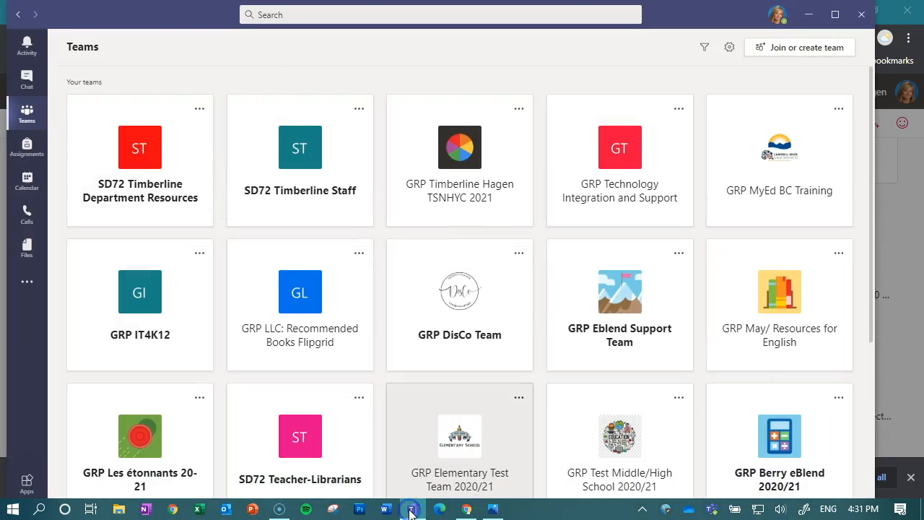
click(301, 151)
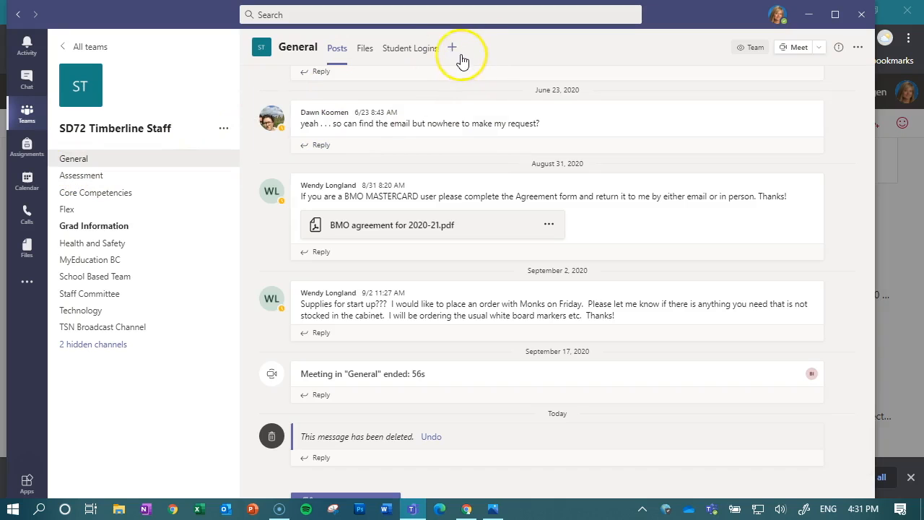
click(452, 49)
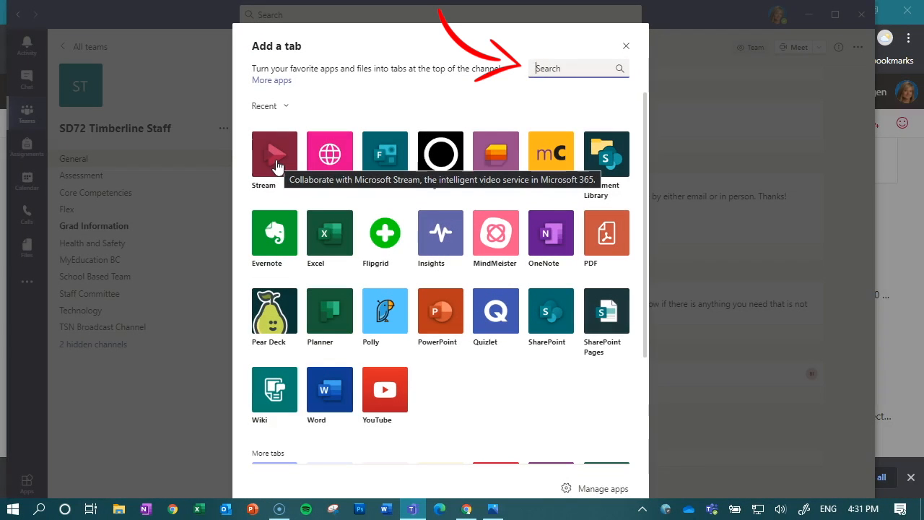
click(547, 69)
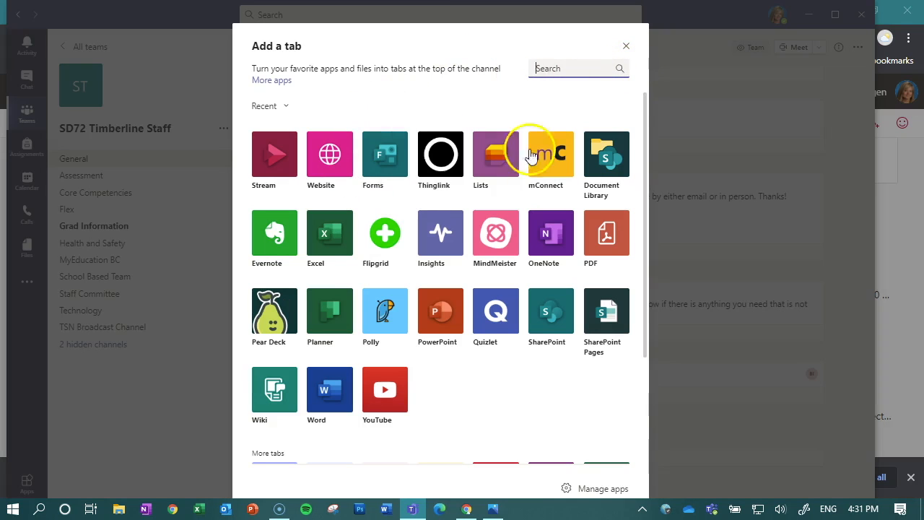
click(282, 158)
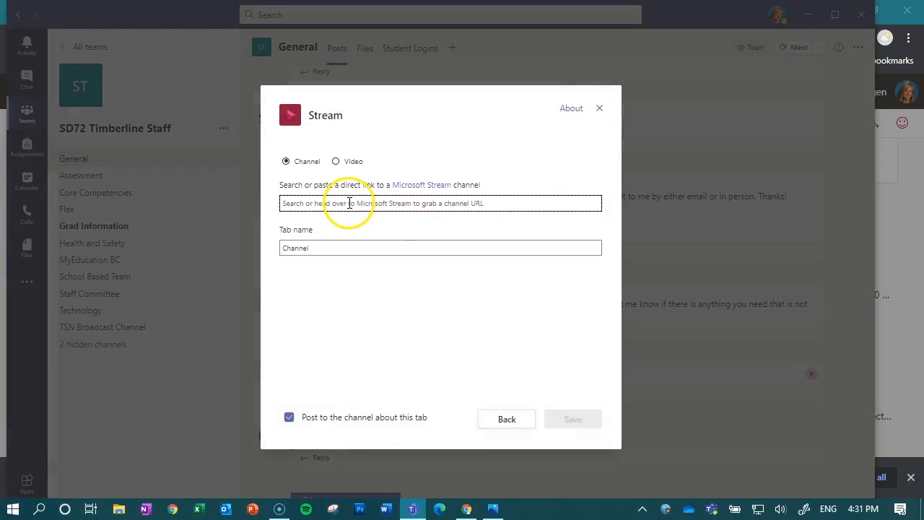
Set the tab to show a video, paste the copied link, choose School Assembly and save the tab with that name
click(333, 202)
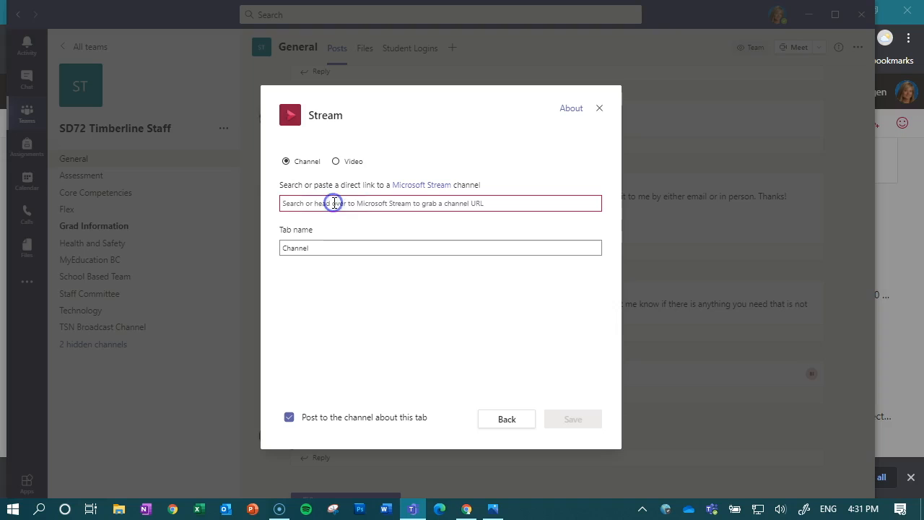
click(335, 161)
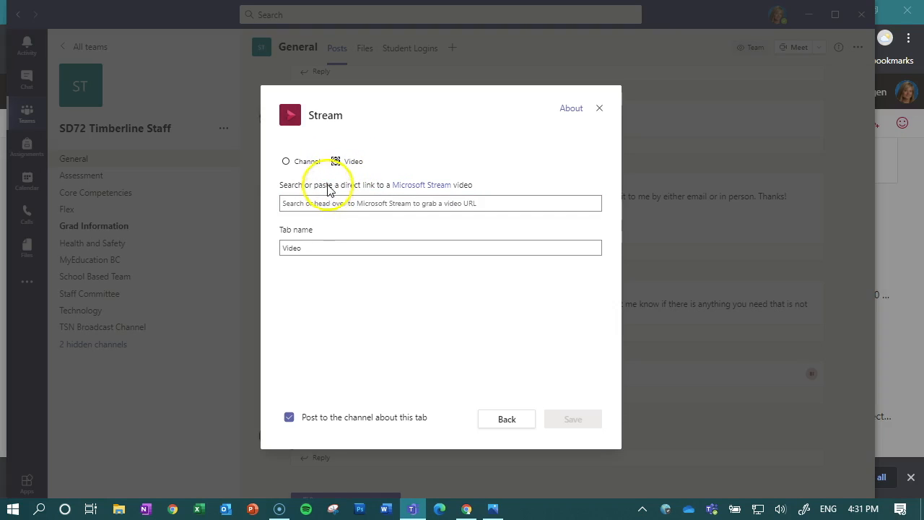
click(307, 204)
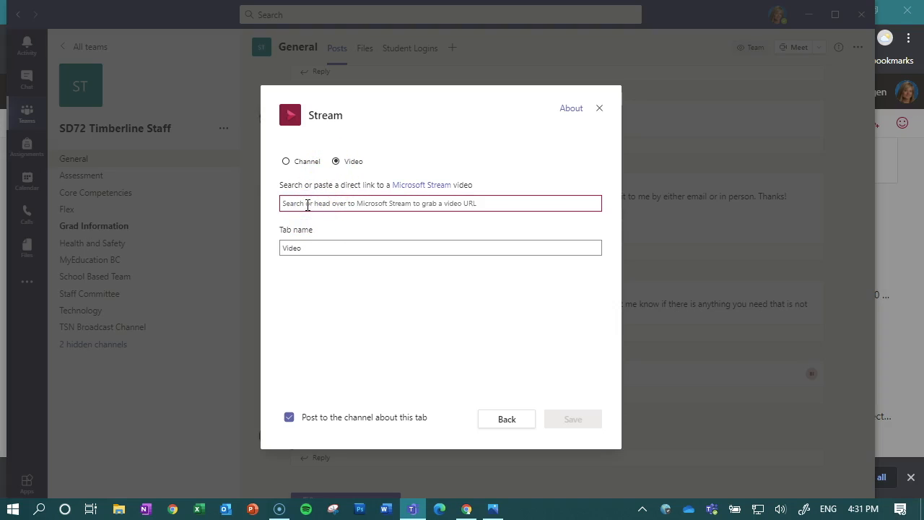
key(ctrl+v)
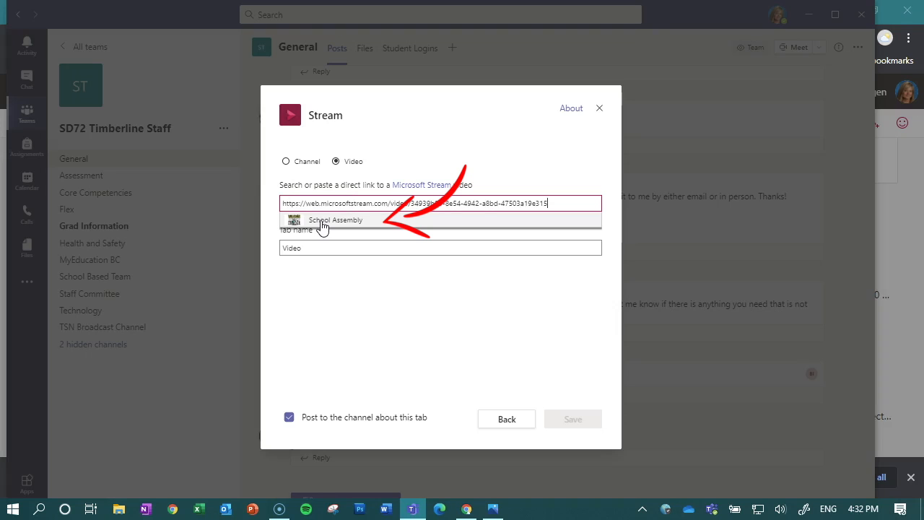
click(322, 226)
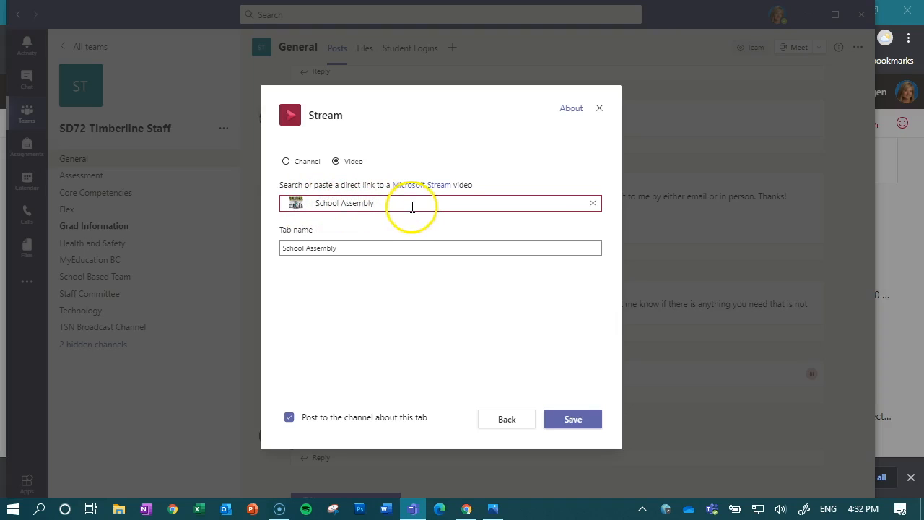
click(295, 245)
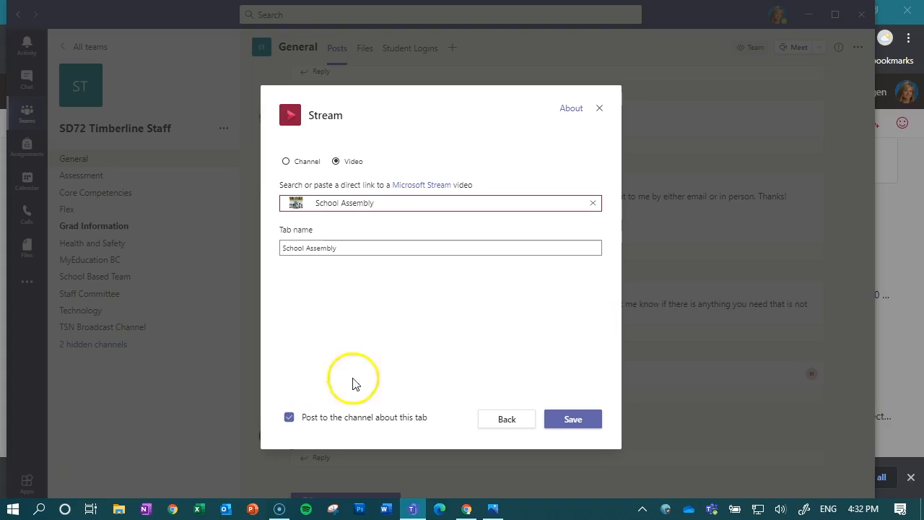
click(573, 421)
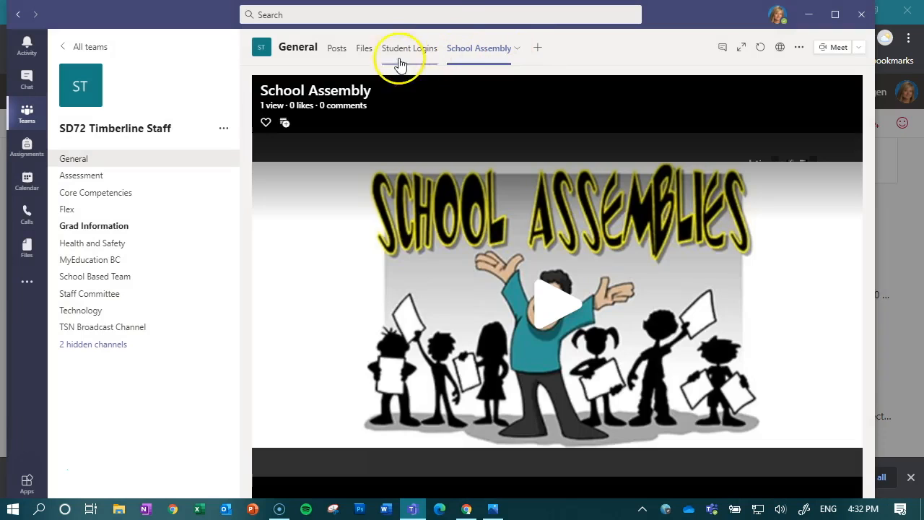
Check the channel's post announcing the new tab, and return to the School Assembly tab
click(336, 49)
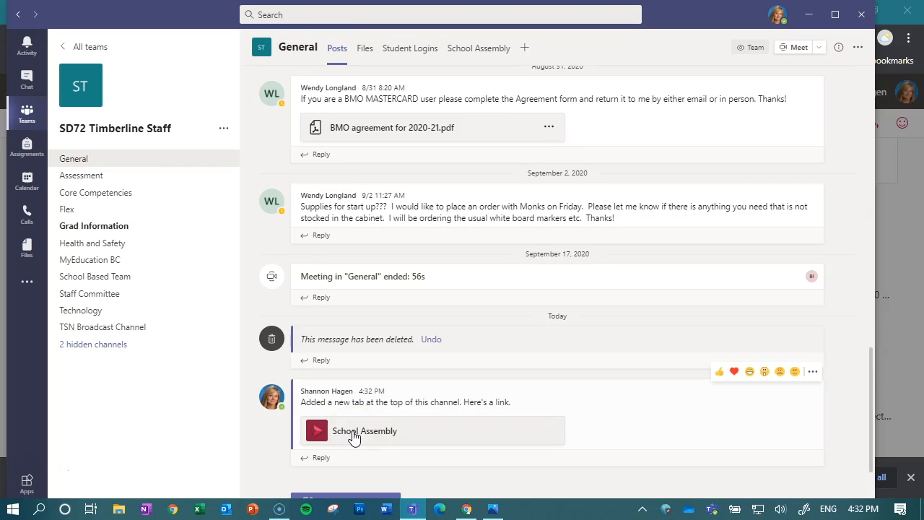
click(495, 50)
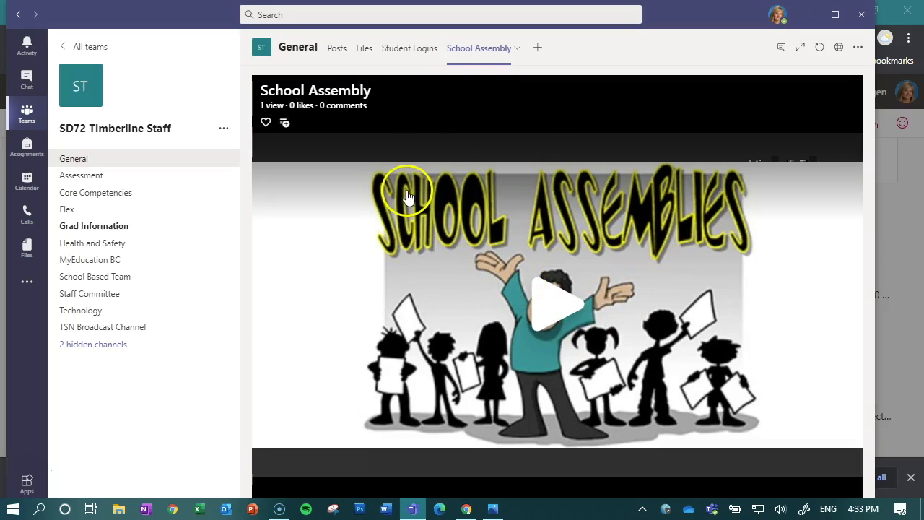
Open the School Assembly video in Microsoft Stream from the Teams tab and display its additional actions below the player
click(325, 92)
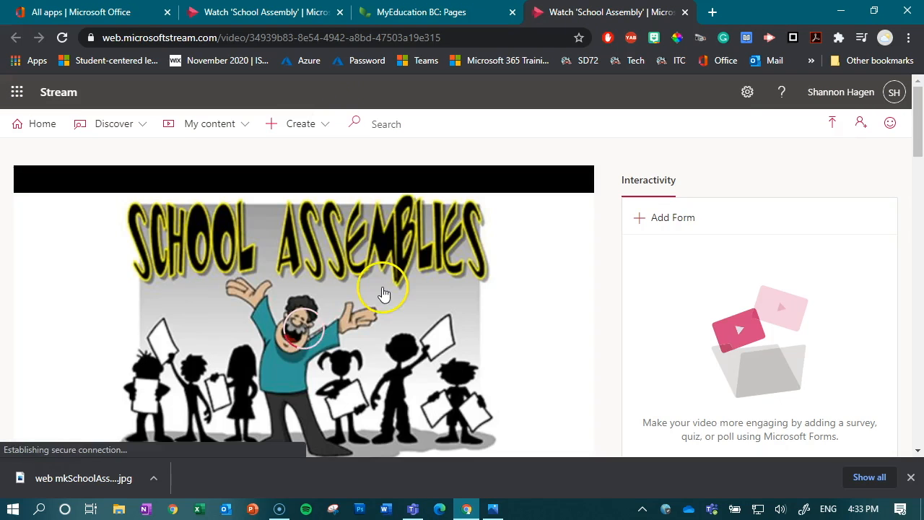
scroll(382, 293, down, 2)
scroll(382, 293, down, 1)
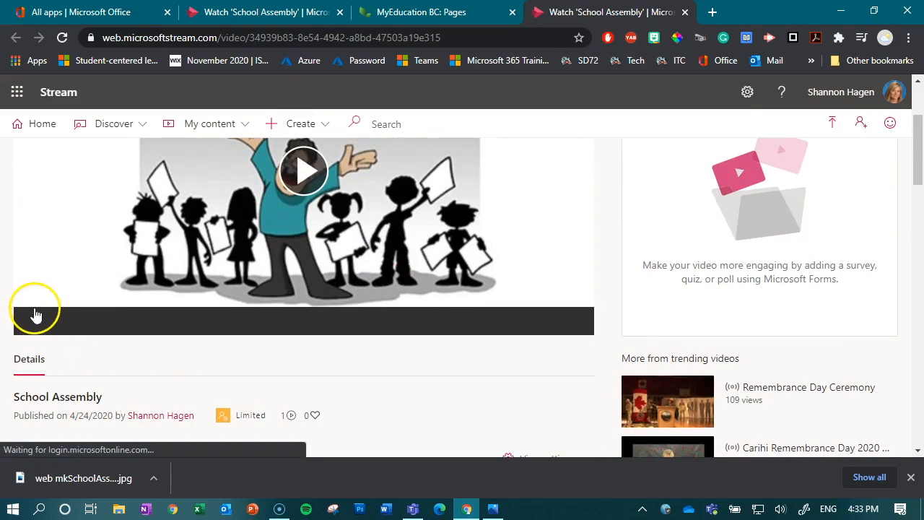
scroll(65, 282, down, 4)
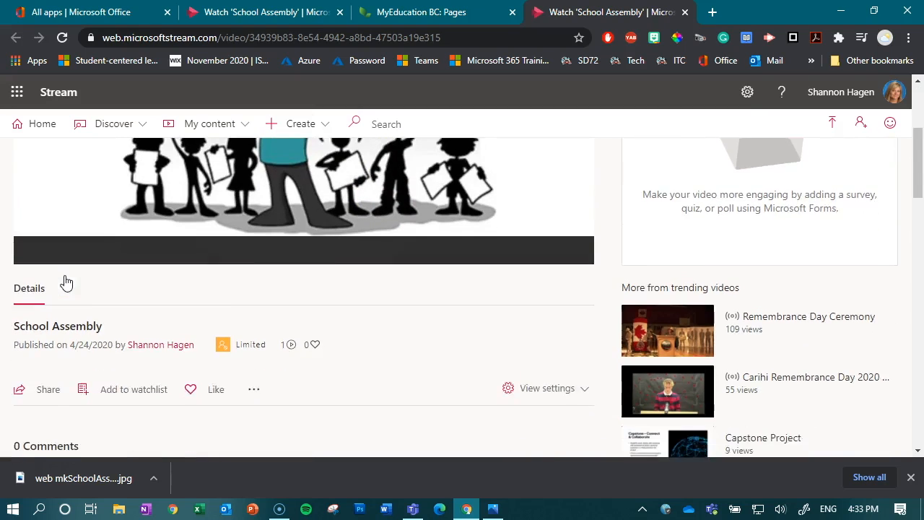
click(185, 305)
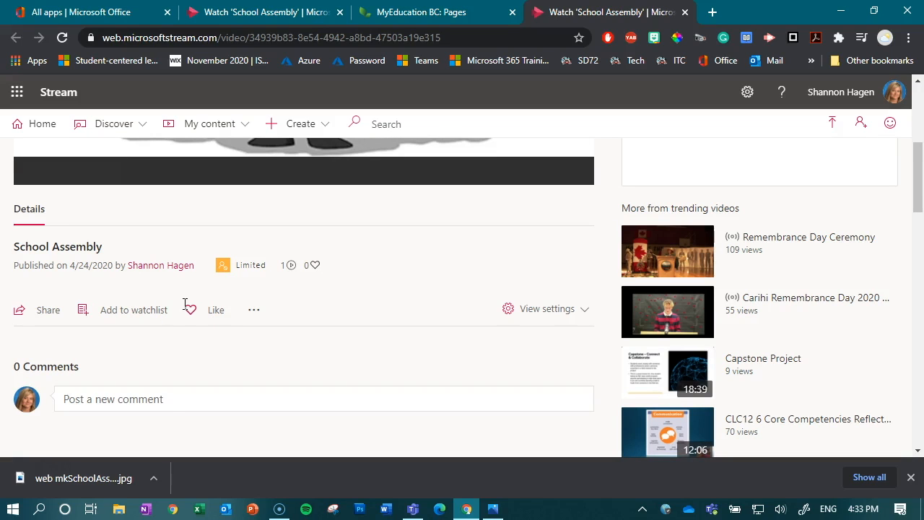
click(254, 312)
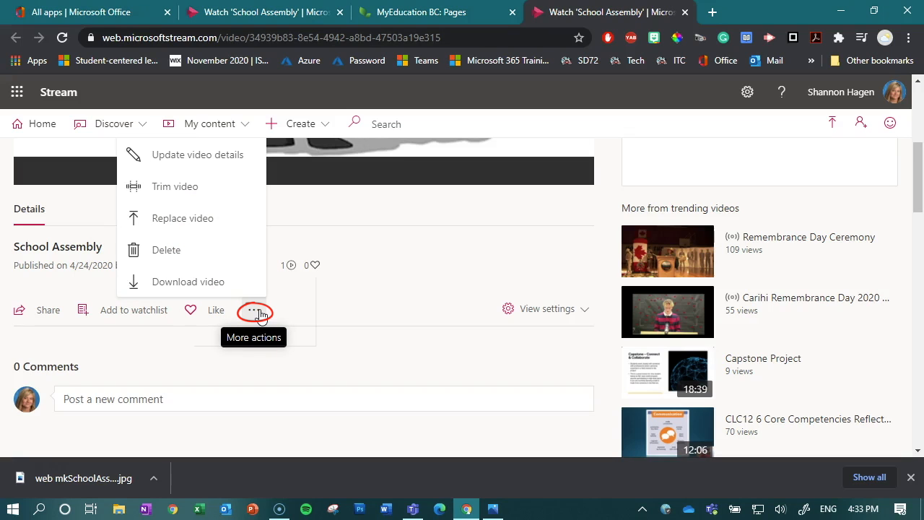
Open the School Assembly video's details for editing and set its sharing target to My groups
click(227, 156)
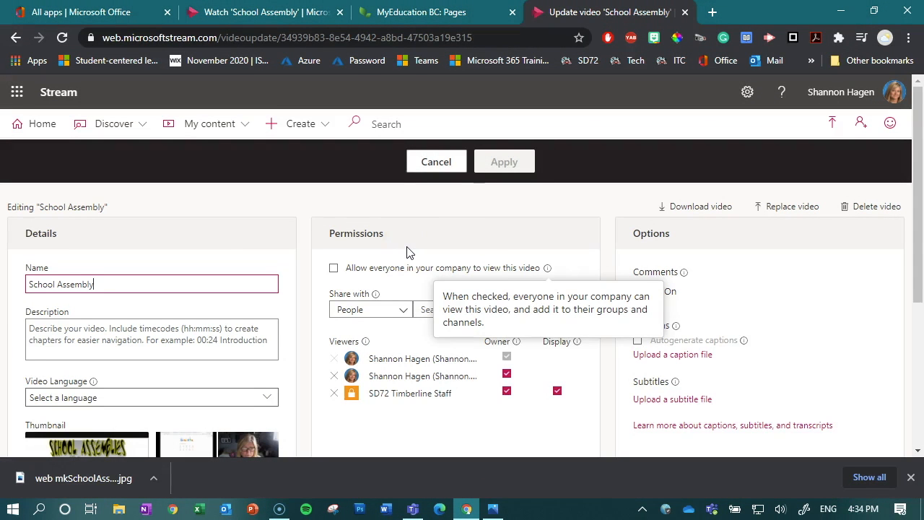
scroll(407, 251, down, 1)
click(405, 270)
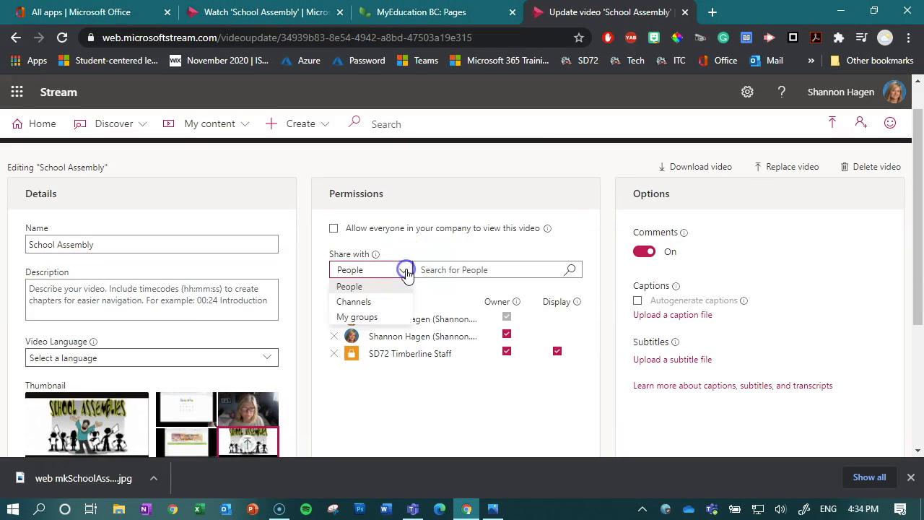
click(357, 317)
click(382, 310)
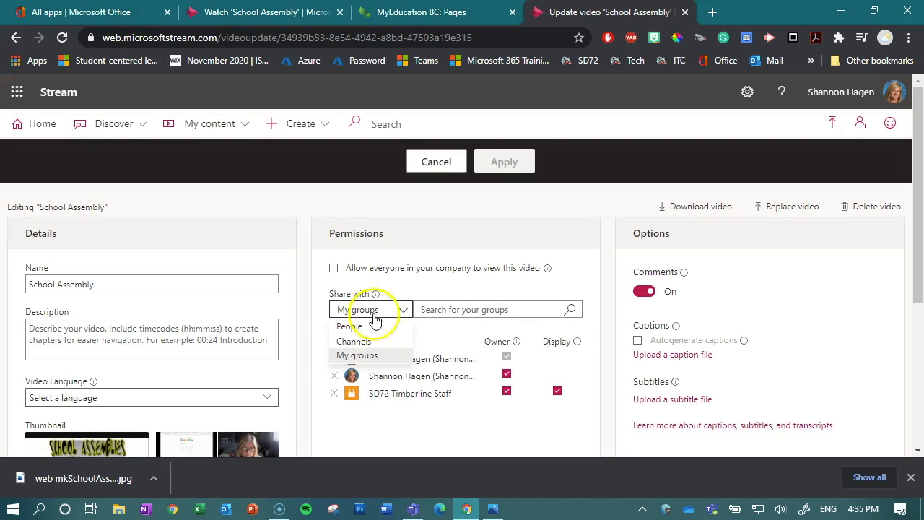
click(389, 358)
Search for the GRP Timberline class group, add its TSNHYC 2021 entry as a viewer and apply the updated permissions
click(446, 308)
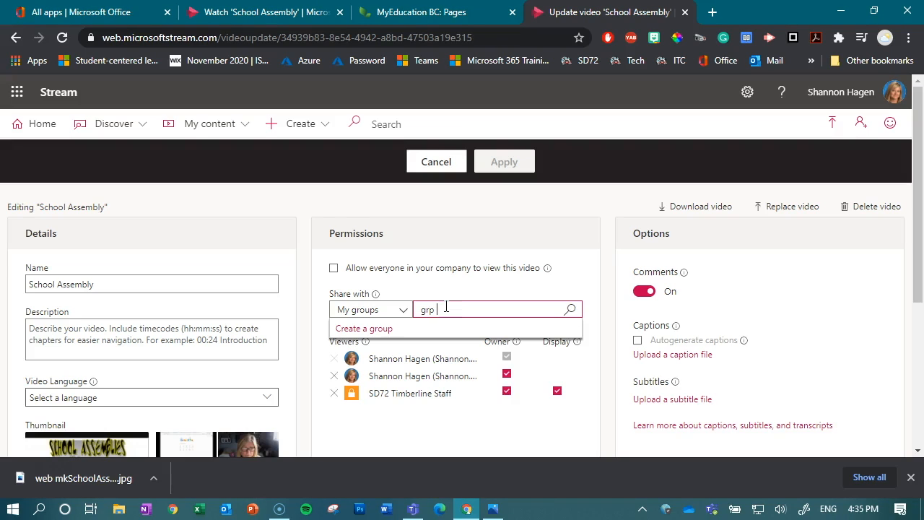
key(ctrl+v)
click(571, 309)
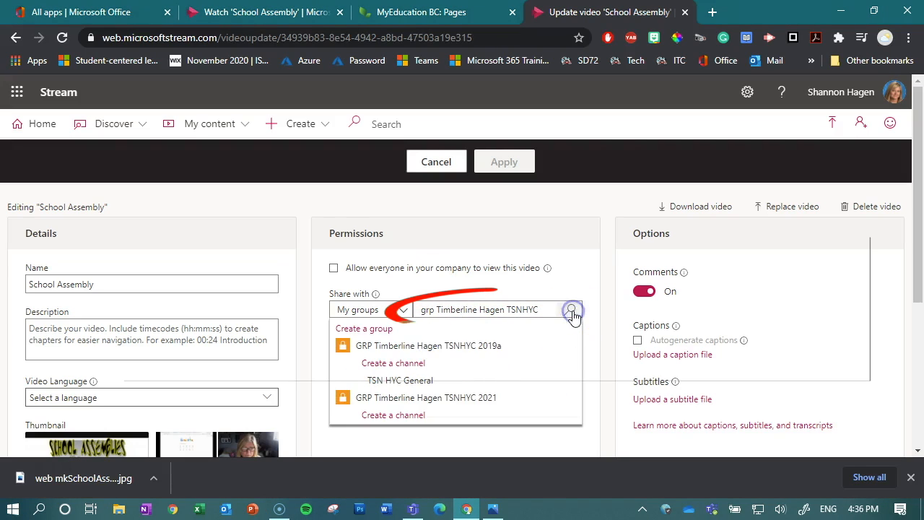
click(469, 403)
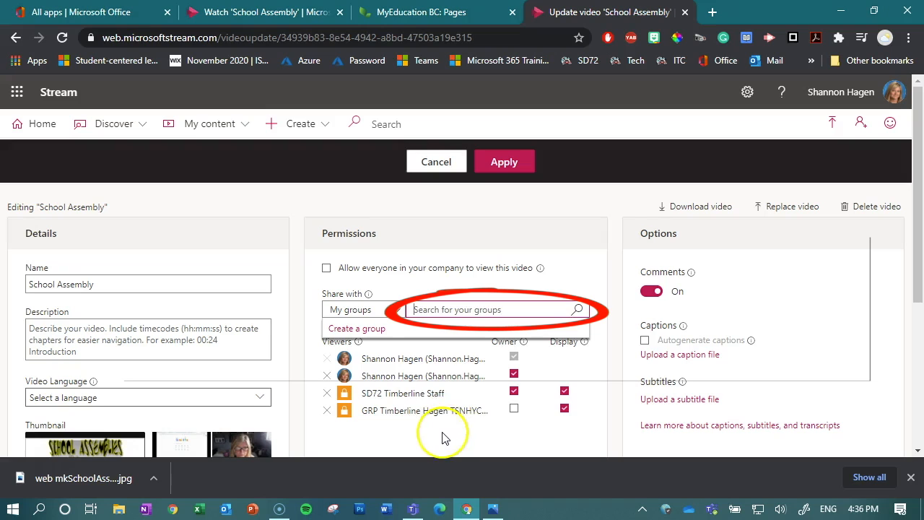
scroll(443, 438, down, 1)
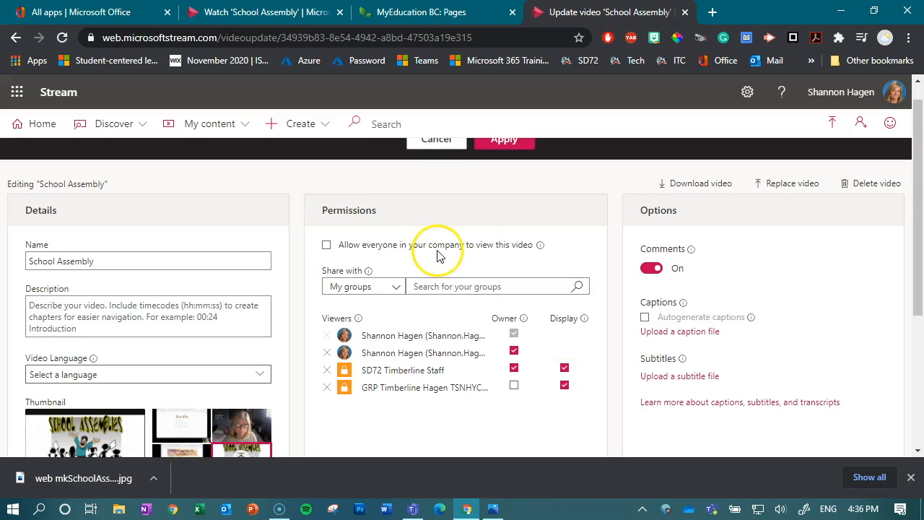
scroll(438, 235, up, 1)
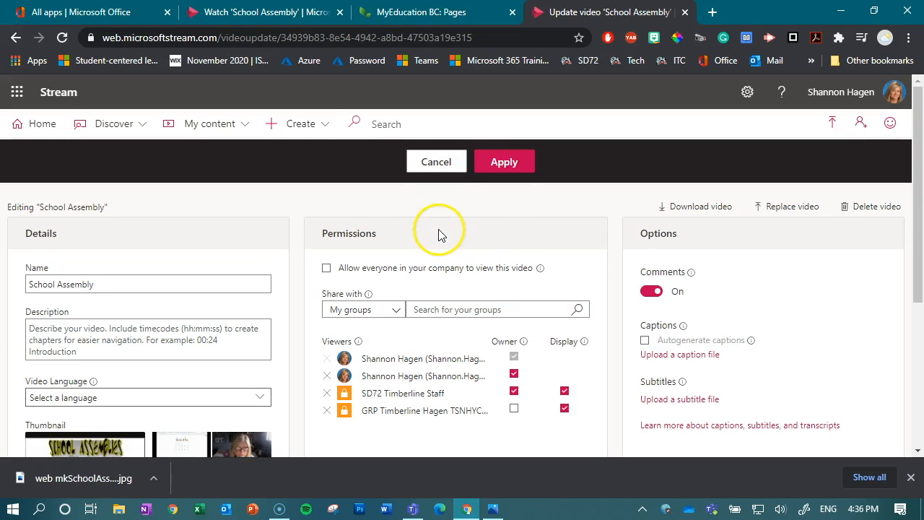
click(505, 162)
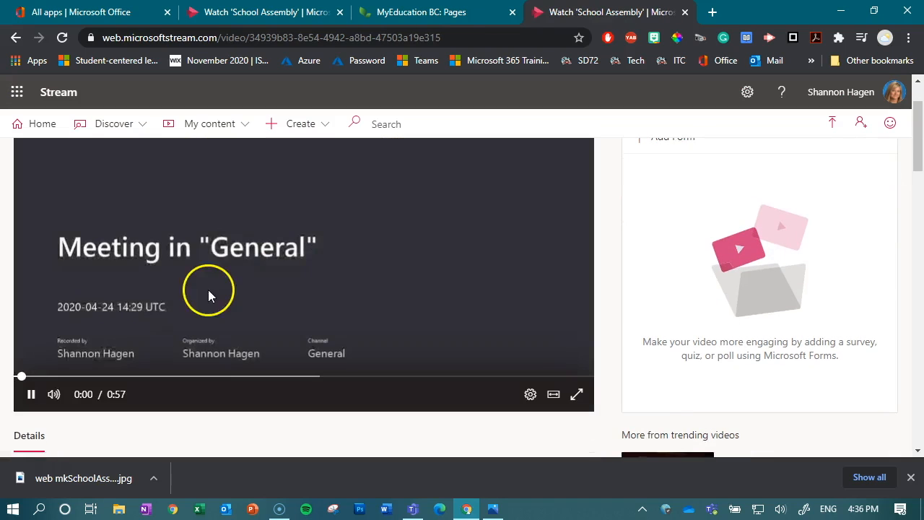
Pause the School Assembly video and copy its direct link from the sharing options
click(30, 395)
scroll(29, 399, down, 3)
click(33, 360)
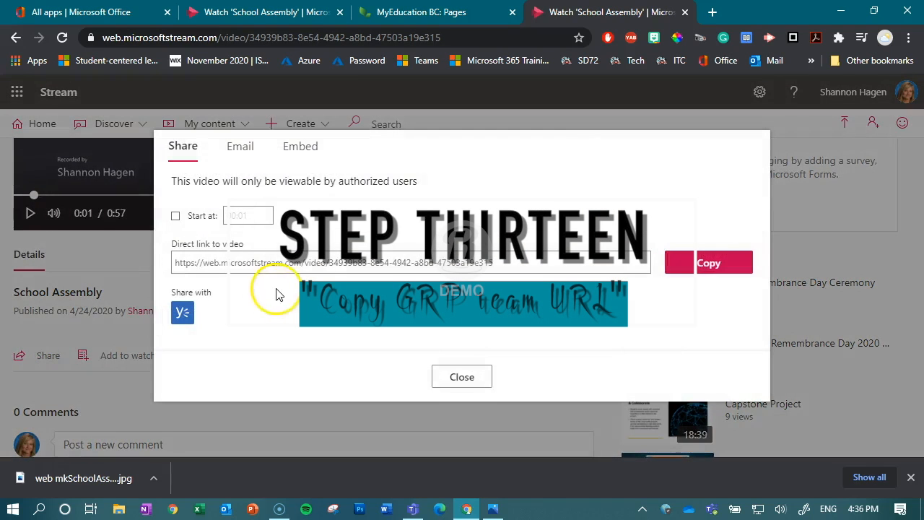
drag(491, 263, 130, 256)
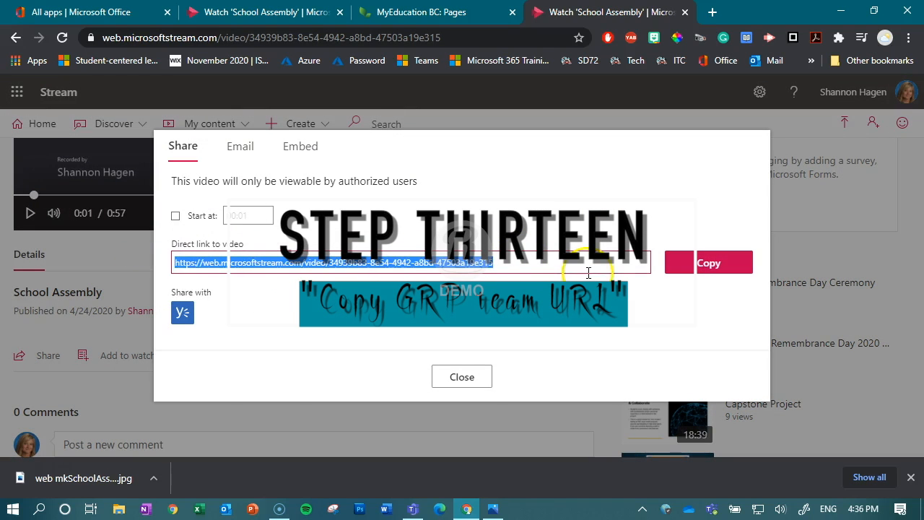
click(733, 266)
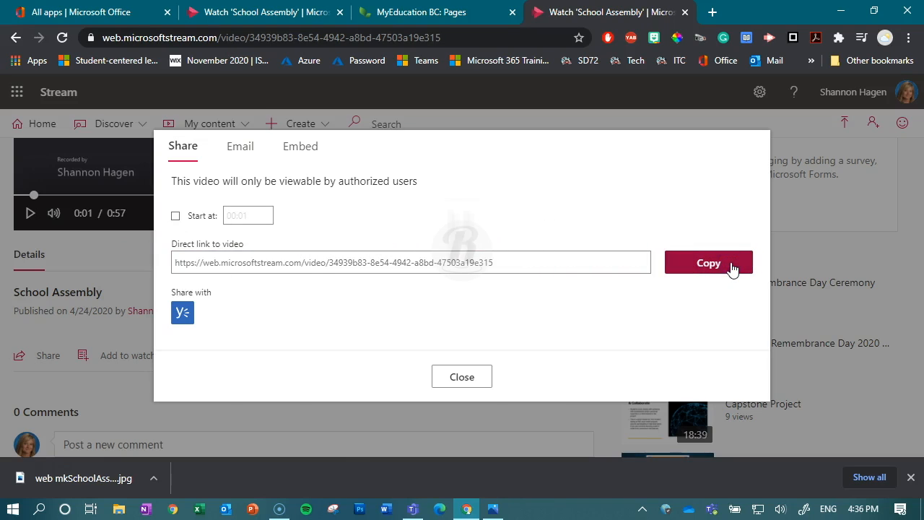
Switch to Microsoft Teams and start adding a Stream tab to the General channel of the GRP Timberline class team
click(411, 509)
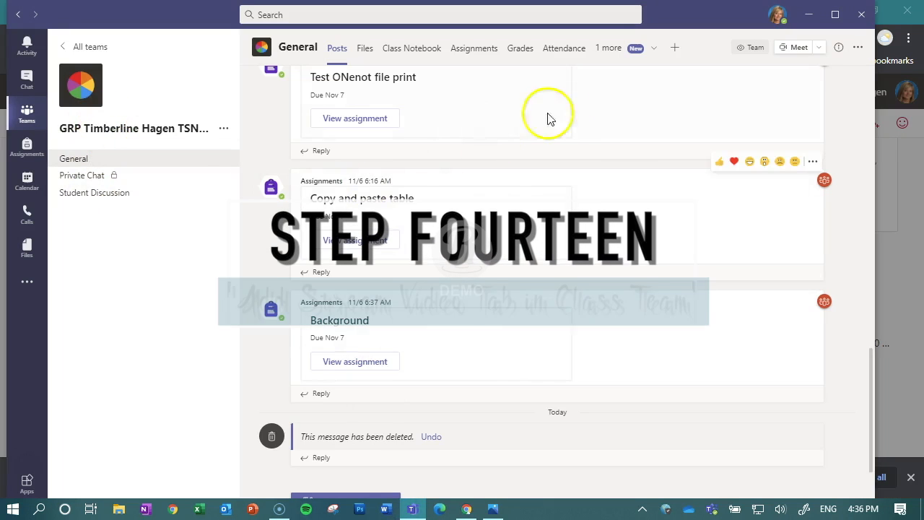
click(675, 47)
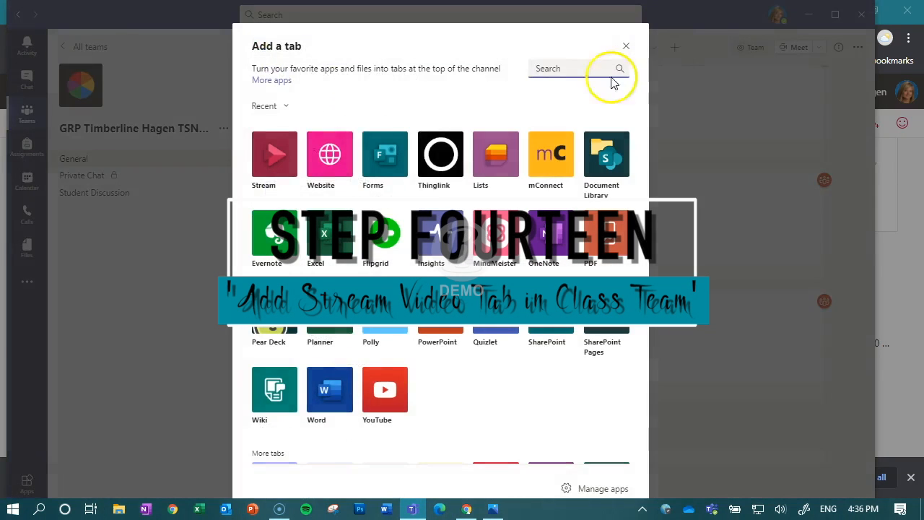
click(262, 165)
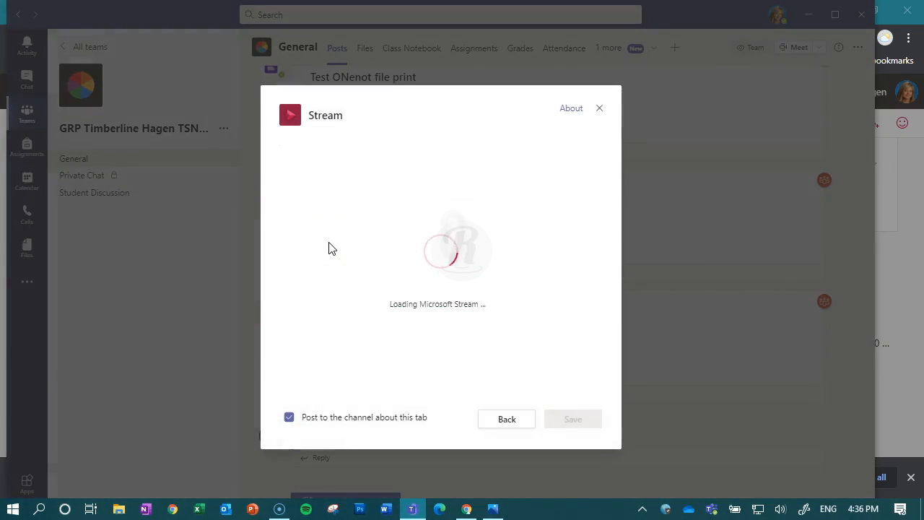
Make it a video tab using the copied School Assembly link, save it with a channel post, and view the channel's posts
click(336, 162)
click(359, 203)
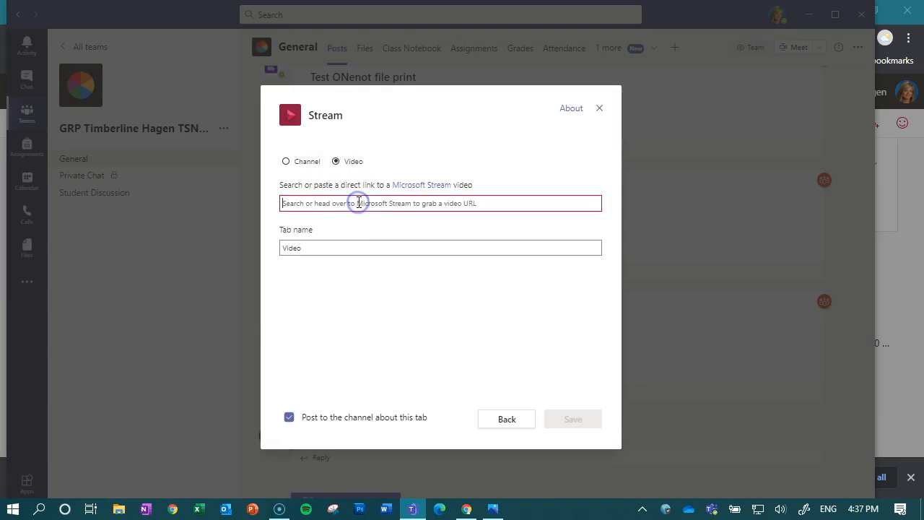
key(ctrl+v)
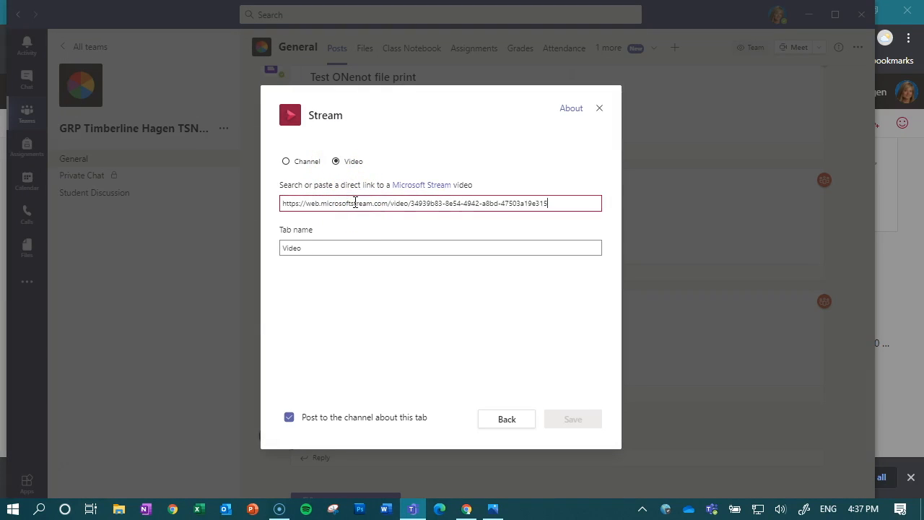
click(351, 227)
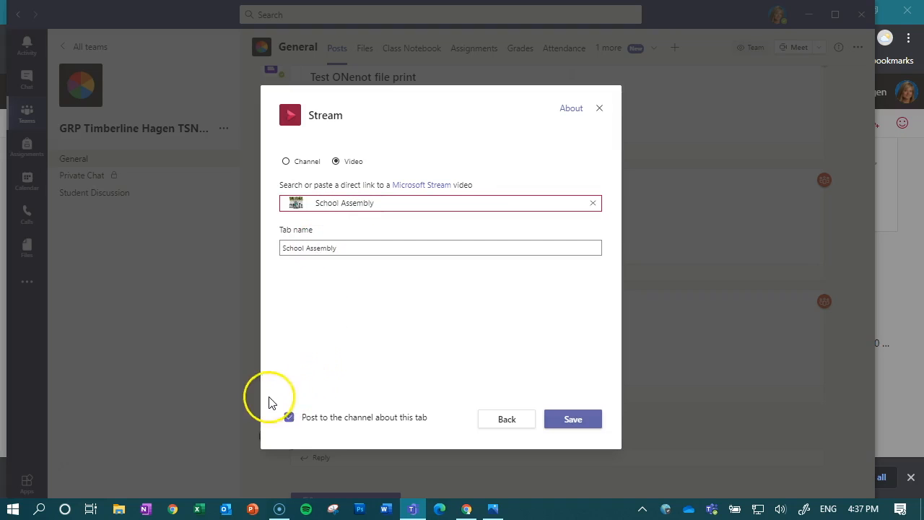
click(589, 425)
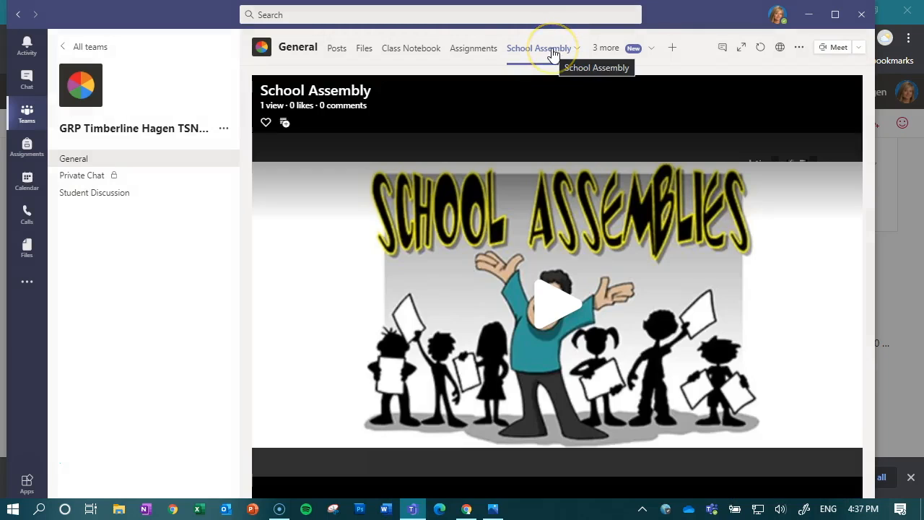
click(337, 49)
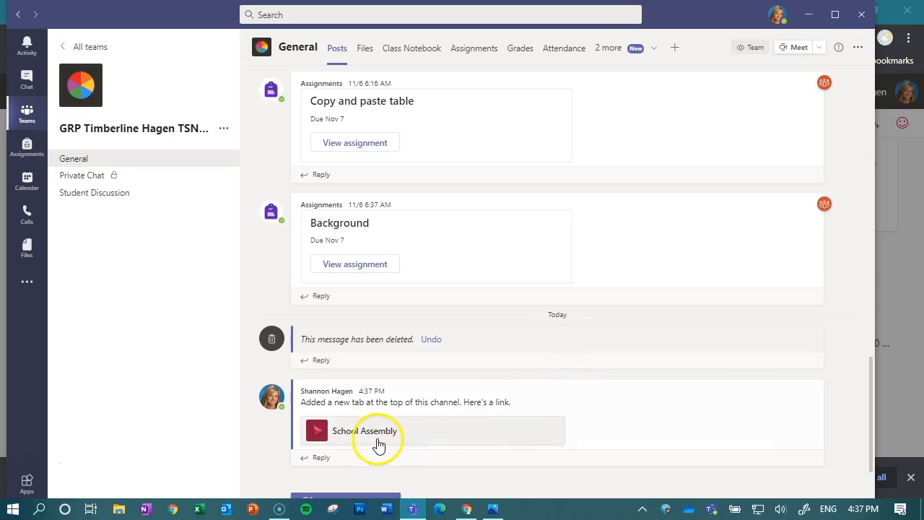